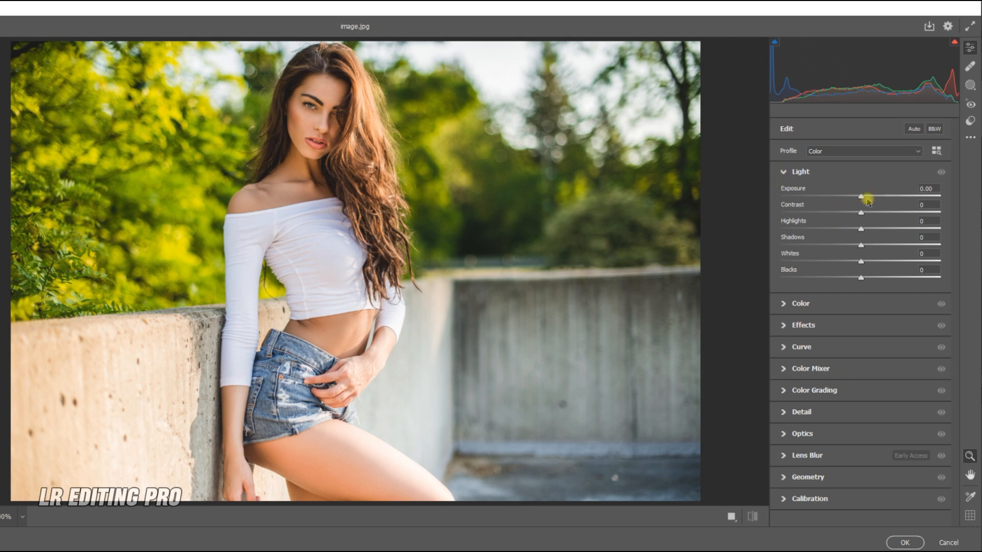
Step: Set Exposure to +0.20, Contrast +9, Highlights -41, Shadows -31 and Blacks -14
drag(862, 196, 866, 197)
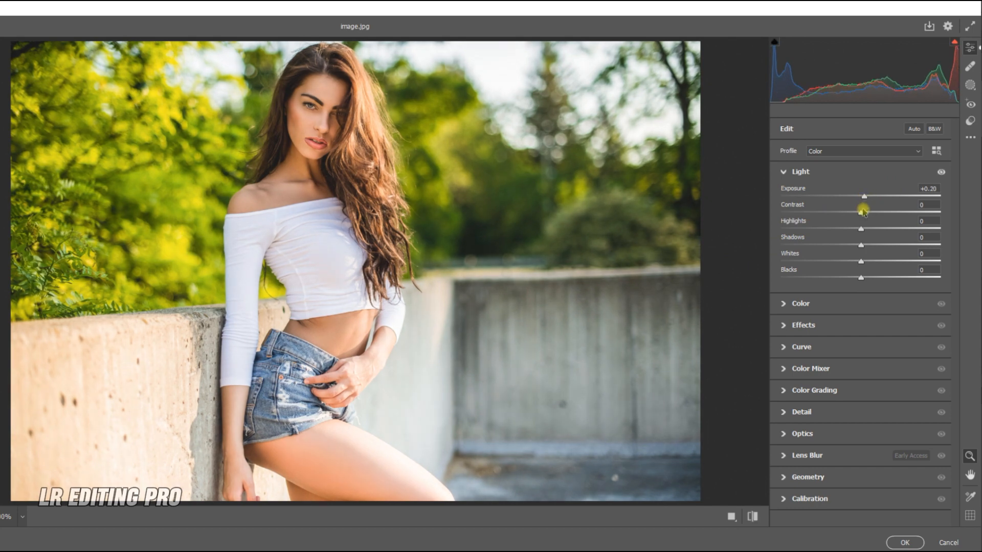
drag(863, 213, 869, 215)
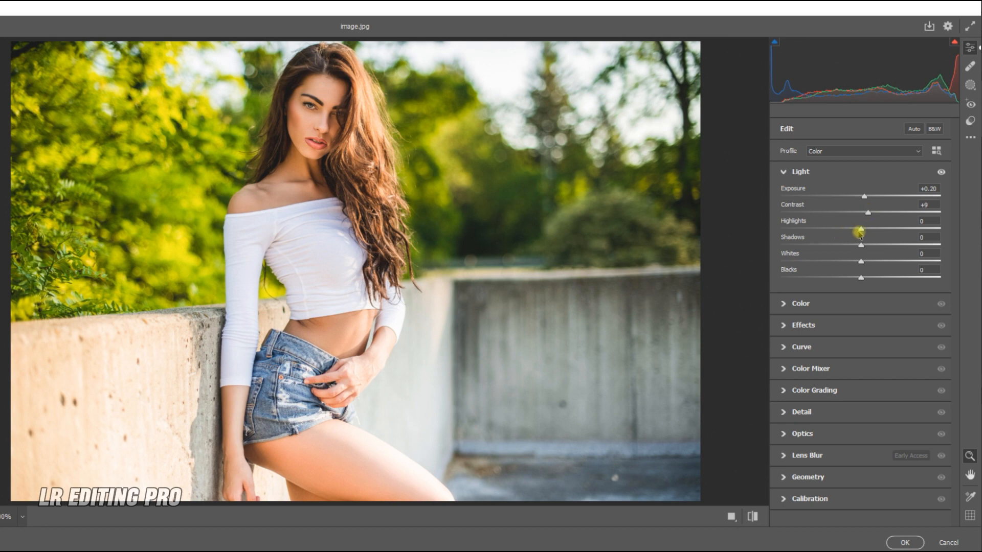
drag(861, 229, 829, 232)
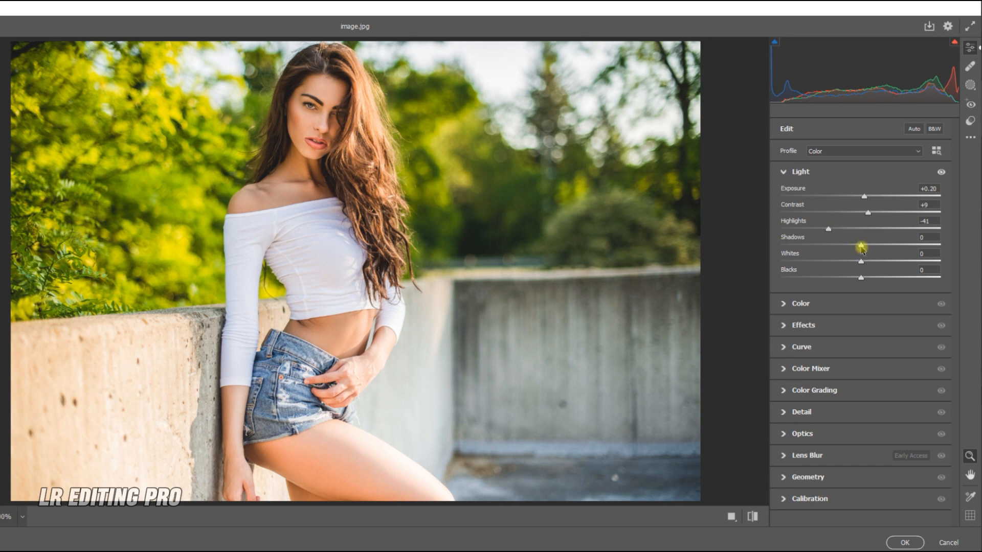
drag(861, 247, 836, 246)
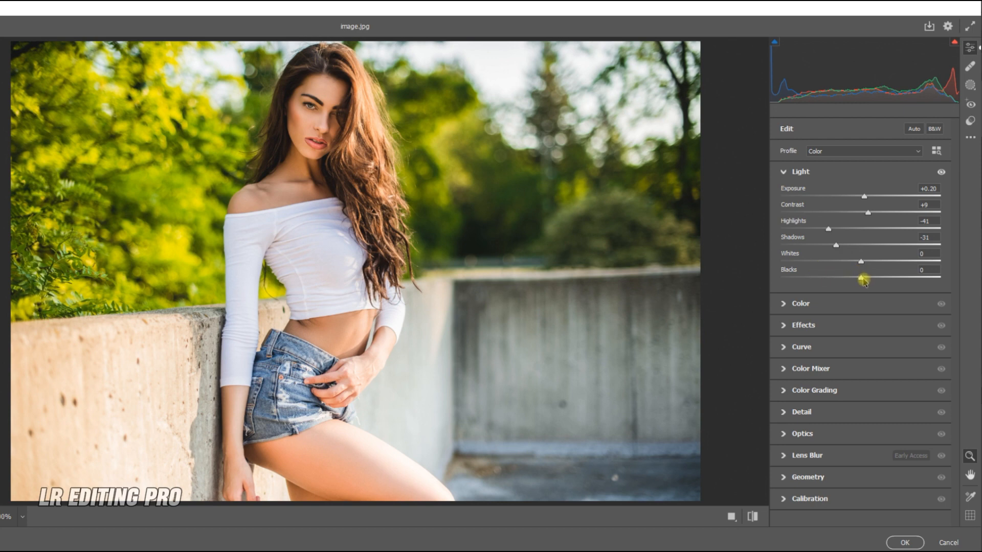
drag(863, 281, 855, 281)
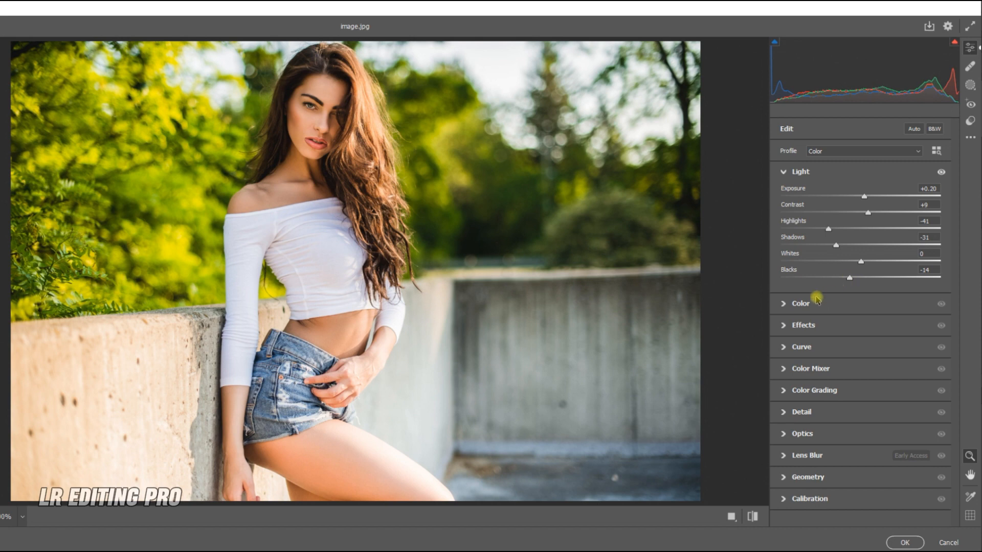
Step: In the Color section, set Temperature to +26, Tint -10 and Vibrance -11
click(790, 304)
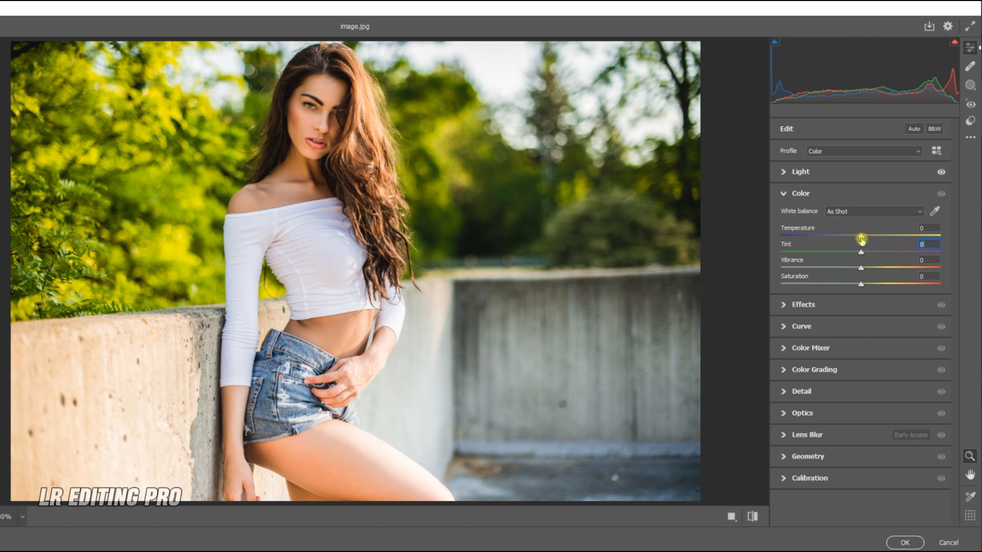
drag(861, 239, 883, 239)
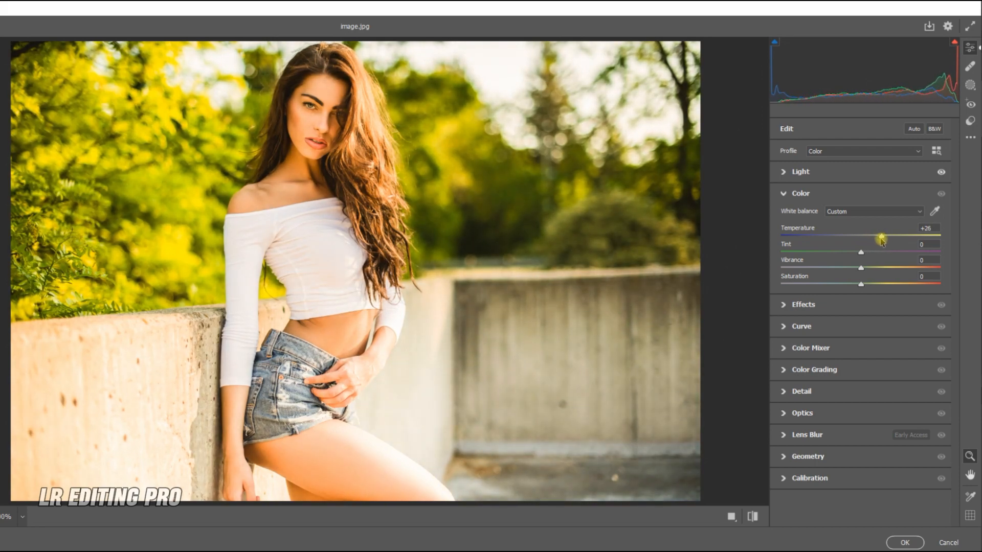
drag(861, 253, 855, 253)
drag(861, 267, 852, 268)
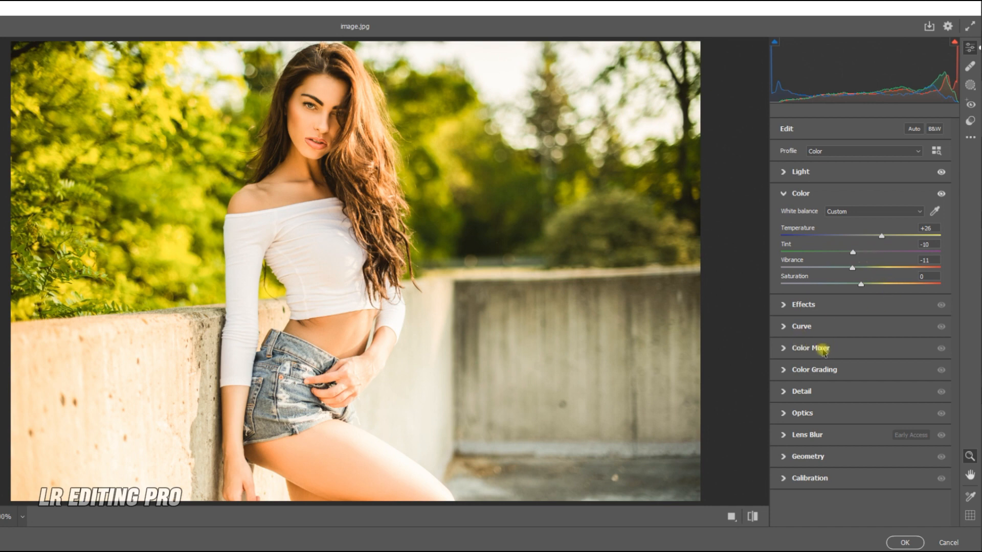
Step: In the Color Mixer, set Reds saturation to +20 and Oranges saturation to +16
click(787, 348)
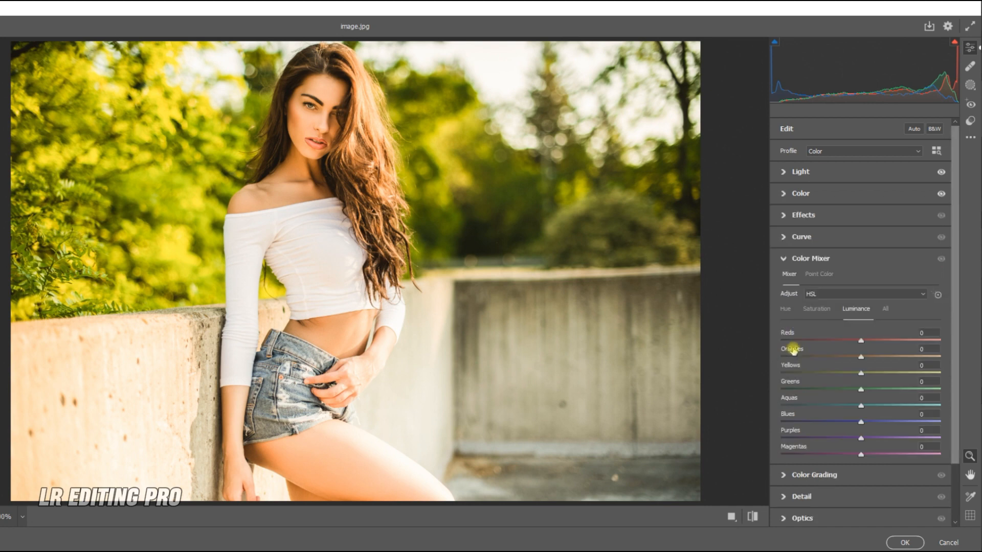
drag(955, 341, 954, 376)
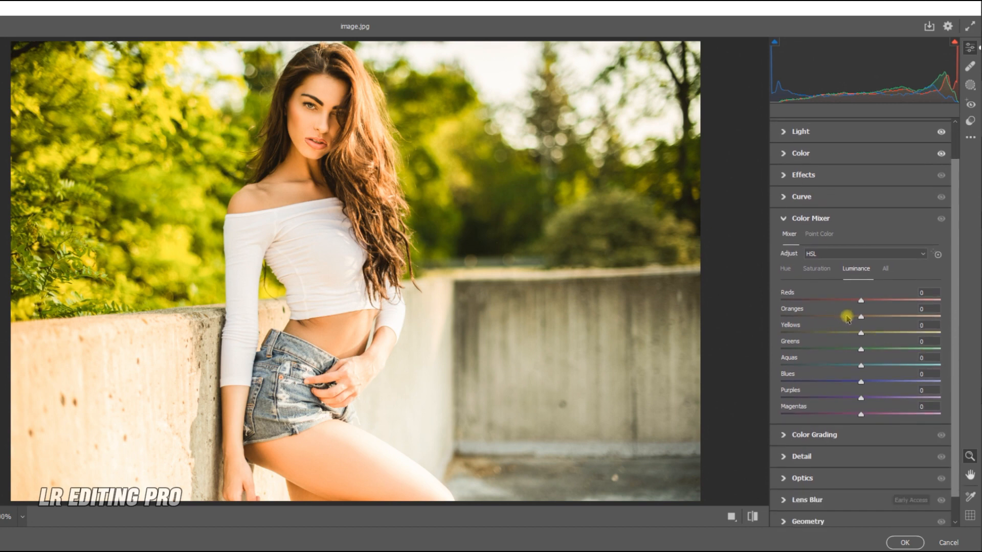
click(817, 271)
mouse_move(859, 304)
mouse_down()
mouse_move(919, 302)
mouse_move(877, 305)
mouse_up()
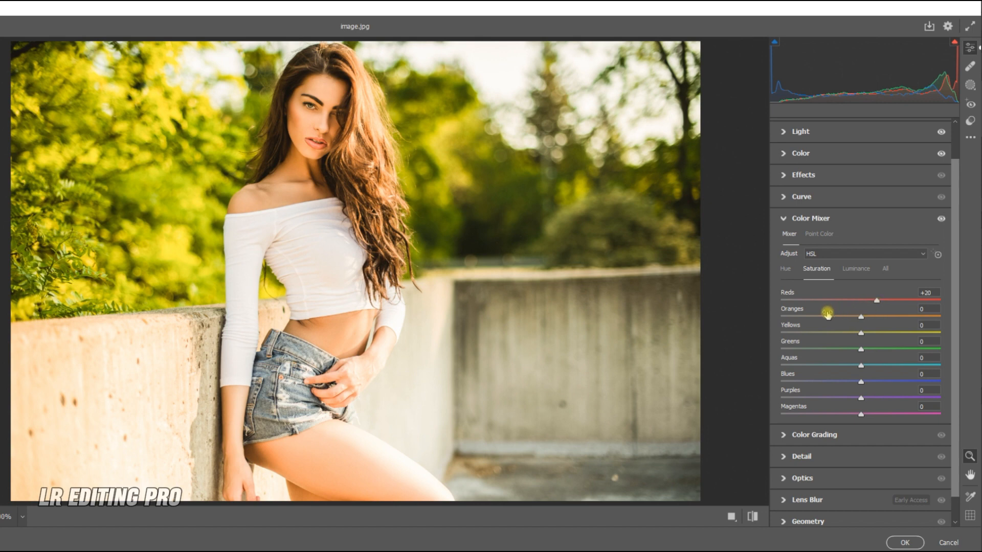
drag(863, 317, 875, 319)
Step: Set Oranges luminance to +18 and Yellows luminance to +14
click(856, 269)
drag(860, 317, 875, 319)
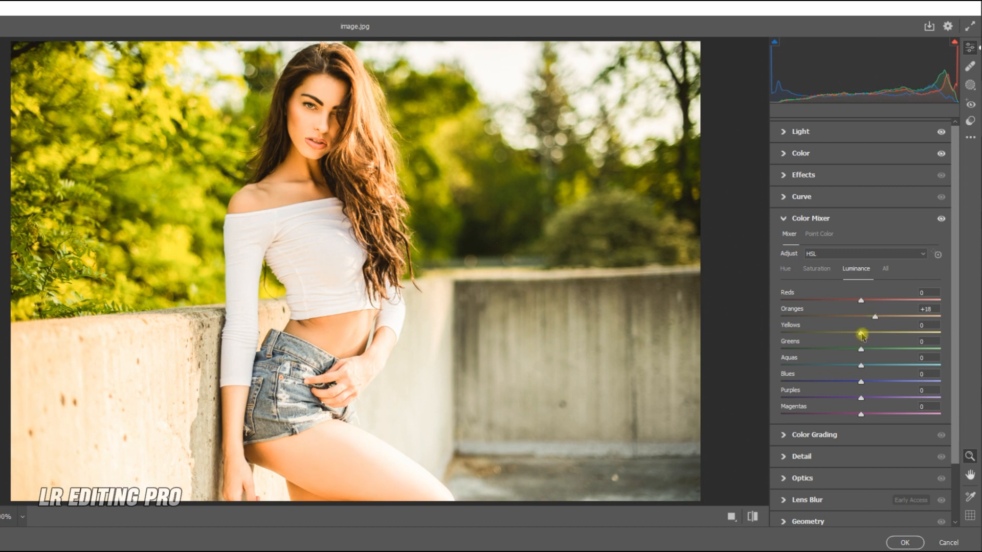
mouse_move(862, 333)
mouse_down()
mouse_move(853, 334)
mouse_move(870, 335)
mouse_up()
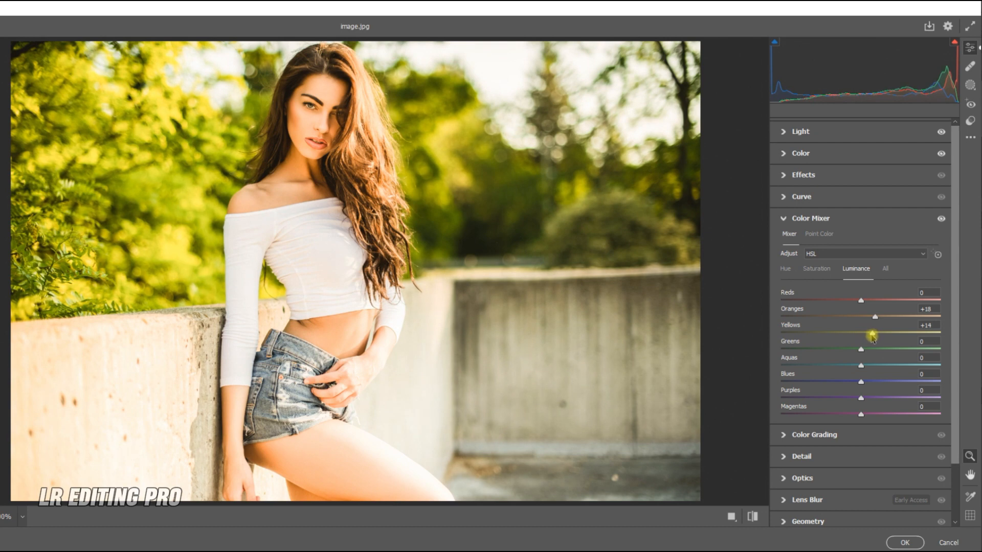
Step: Set Yellows saturation to -67 and Yellows hue to -80
click(816, 268)
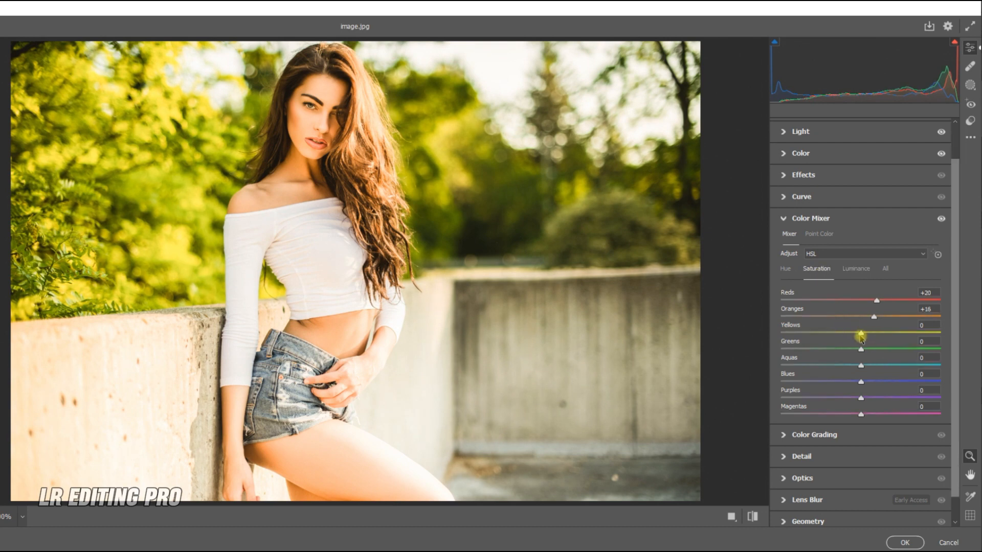
drag(861, 336, 809, 334)
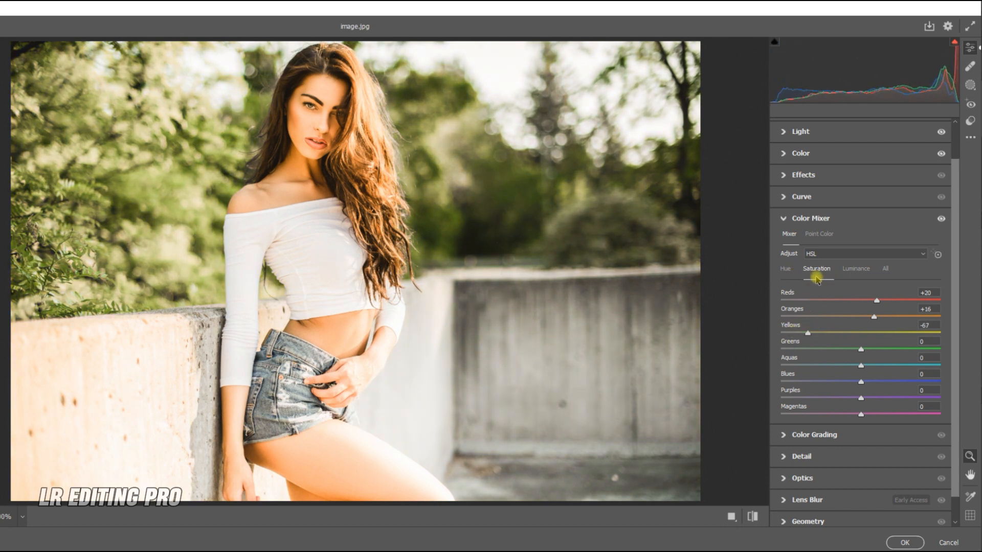
click(785, 268)
drag(868, 338, 797, 334)
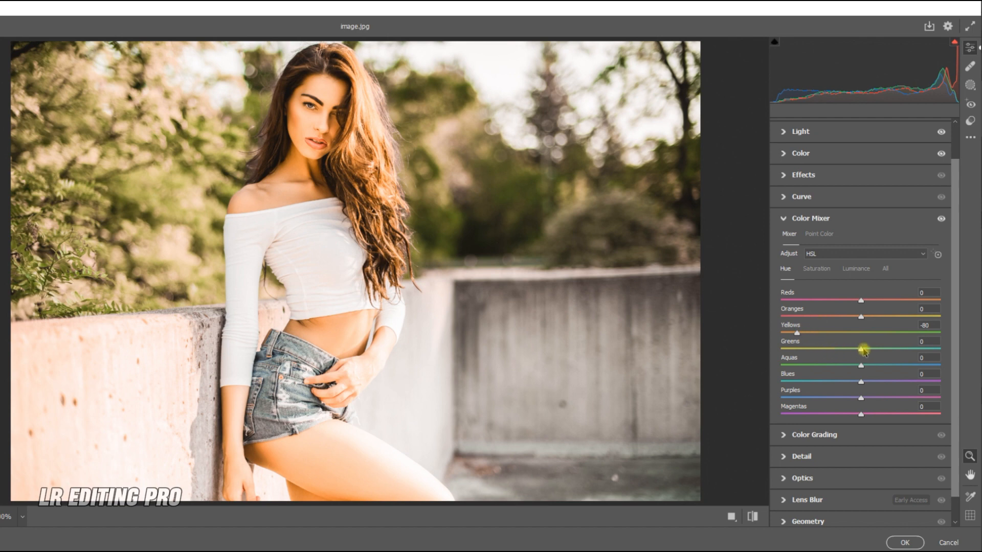
Step: Shift the Greens hue down and set Greens saturation to -76
drag(863, 349, 806, 348)
click(817, 269)
drag(862, 349, 800, 352)
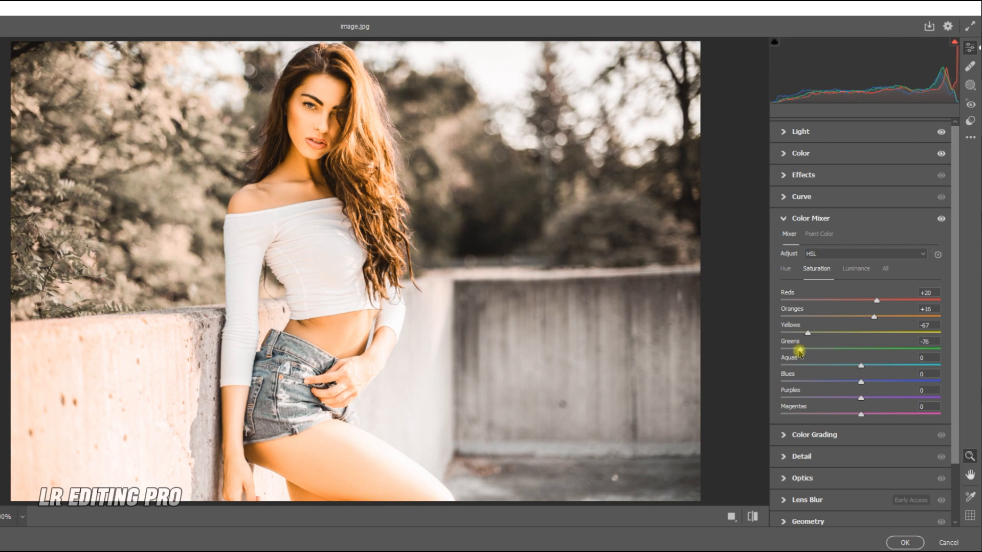
Step: Set Greens luminance to -17 and Aquas saturation to -57
click(856, 268)
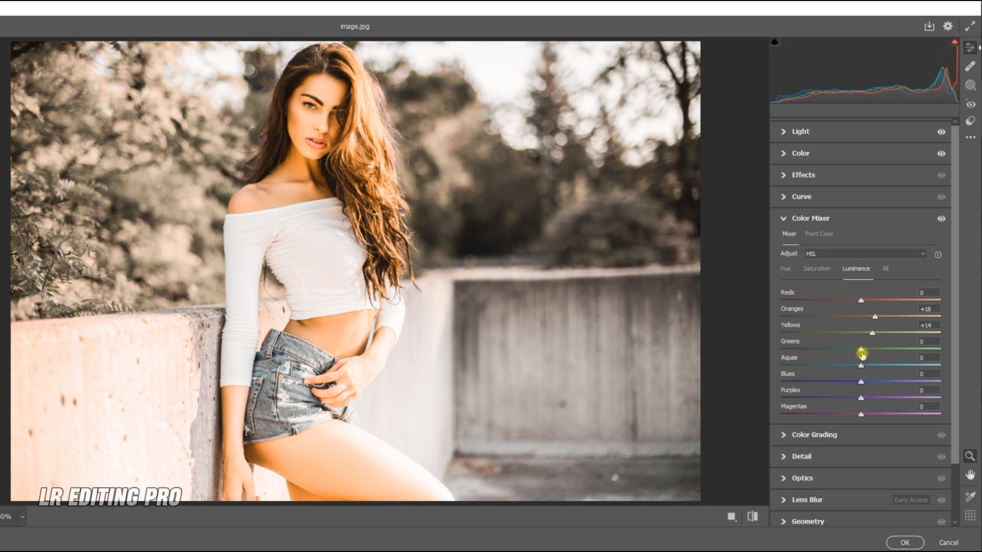
mouse_move(861, 352)
mouse_down()
mouse_move(820, 349)
mouse_move(847, 351)
mouse_up()
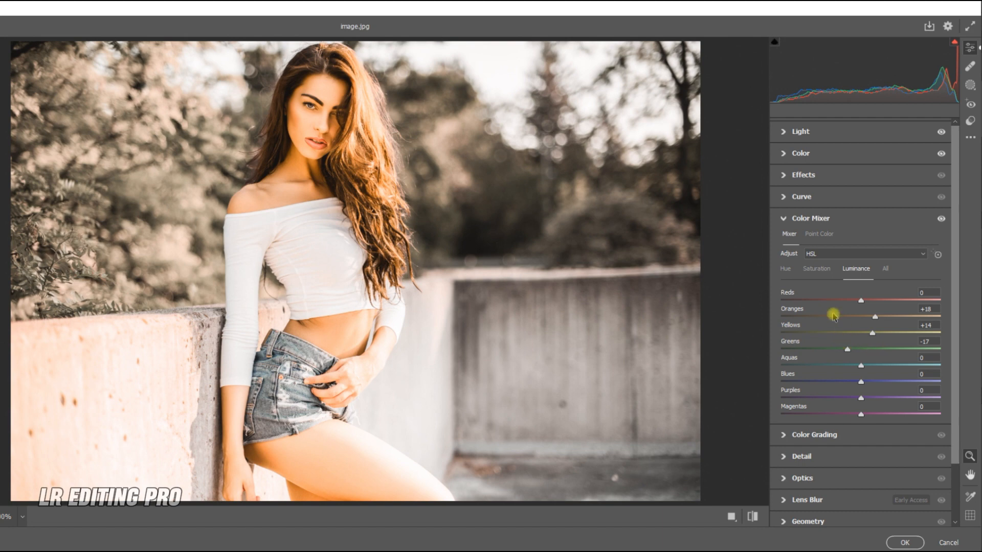
click(819, 273)
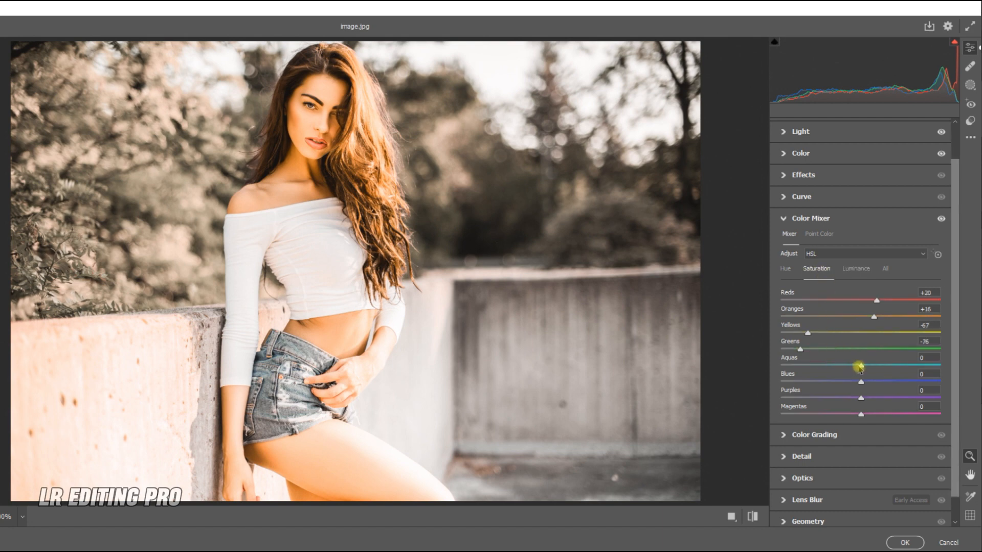
drag(861, 366, 816, 368)
Step: Set Aquas luminance to +14 and Blues luminance to -22
click(856, 270)
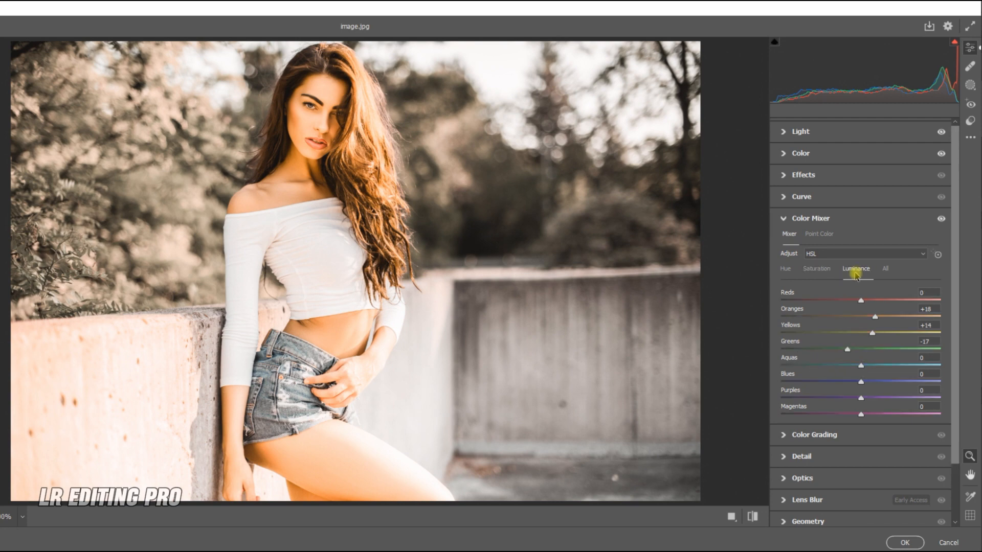
mouse_move(861, 368)
mouse_down()
mouse_move(827, 367)
mouse_move(886, 368)
mouse_move(873, 368)
mouse_up()
drag(862, 381, 843, 383)
Step: Set Blues saturation to -71 and Purples saturation to -72
click(816, 268)
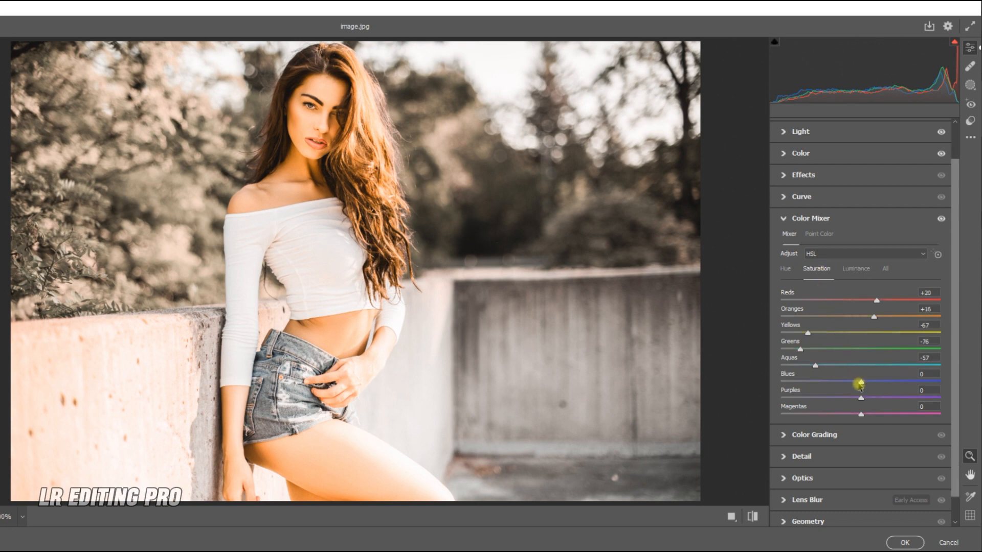
drag(858, 382, 891, 384)
click(804, 383)
drag(861, 399, 802, 398)
Step: In Effects, set Texture to +27, Clarity -11 and Dehaze +10
click(792, 175)
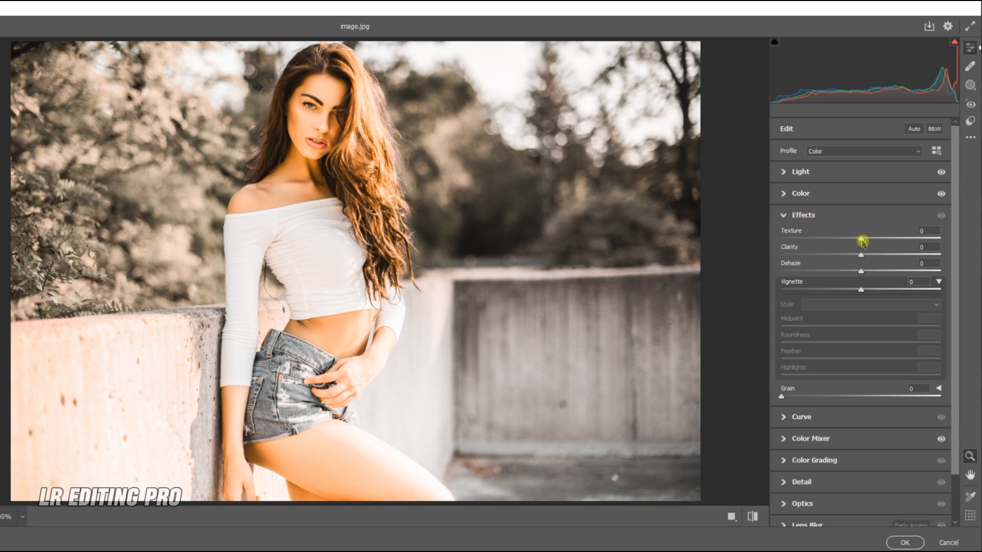
drag(863, 242, 883, 242)
drag(861, 255, 854, 257)
drag(861, 272, 866, 274)
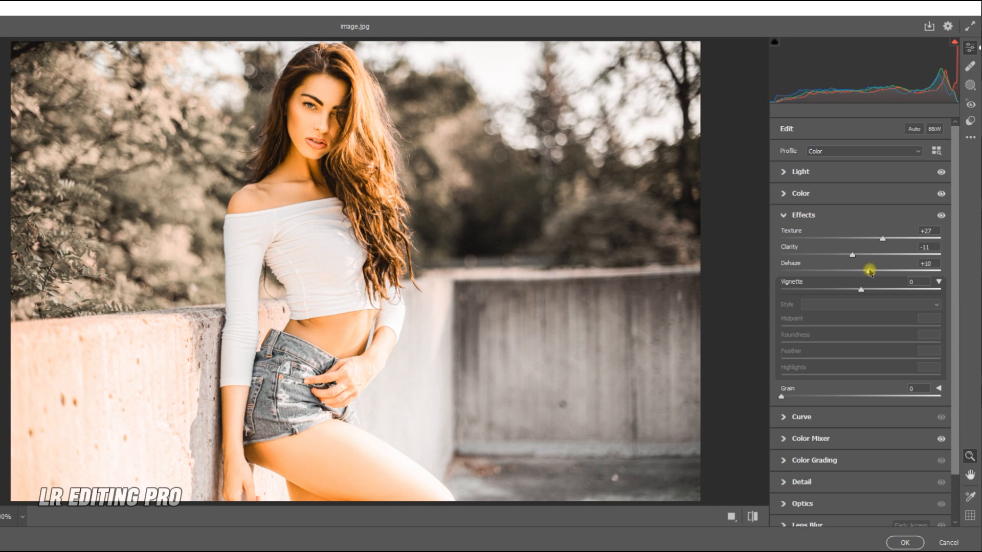
Step: Add a vignette of -54 with Midpoint 41, Roundness -18 and Feather 67
drag(861, 289, 818, 287)
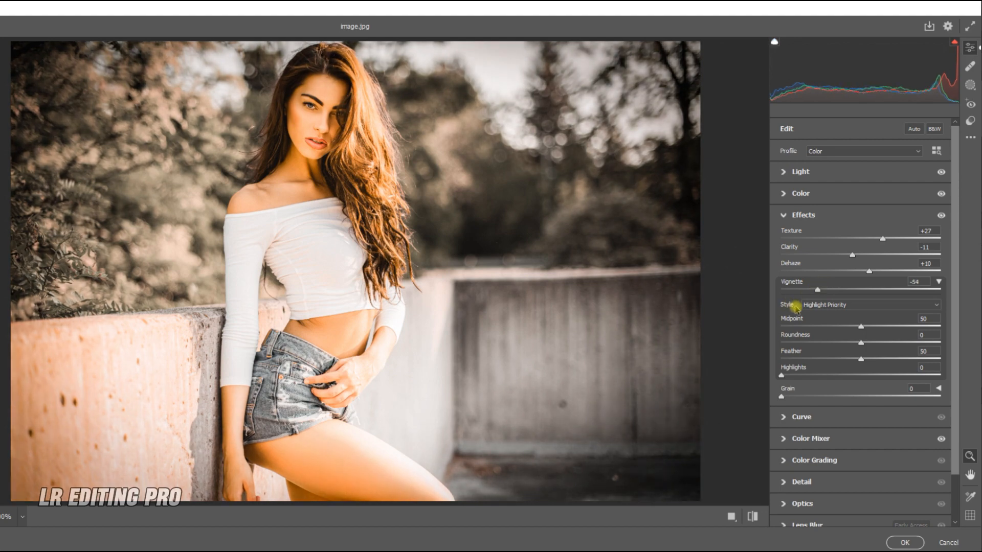
mouse_move(857, 327)
mouse_down()
mouse_move(804, 327)
mouse_move(846, 327)
mouse_move(900, 364)
mouse_move(818, 340)
mouse_move(846, 342)
mouse_up()
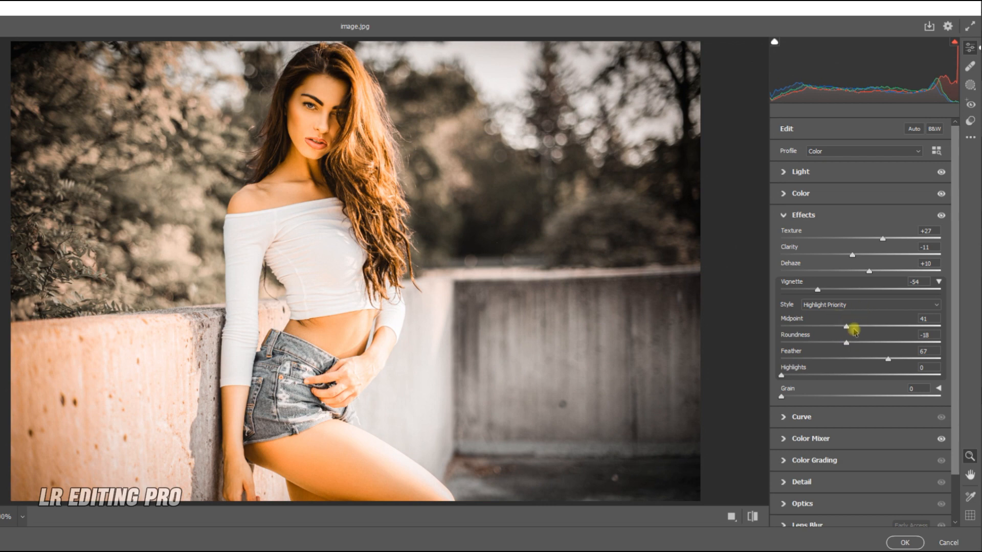
Step: In Detail, set Sharpening to 35, Noise Reduction to 21 and raise Color Noise Reduction
click(803, 483)
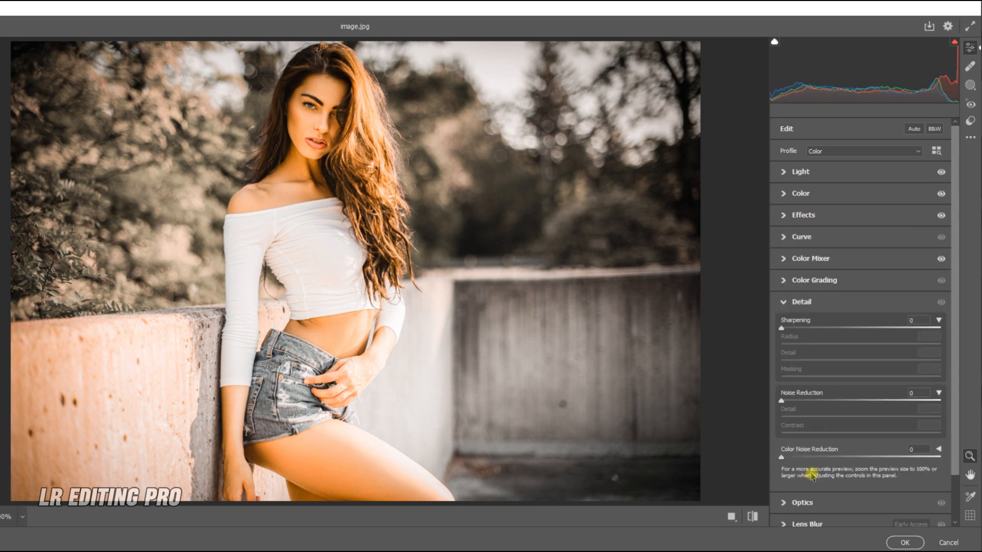
drag(805, 327, 817, 327)
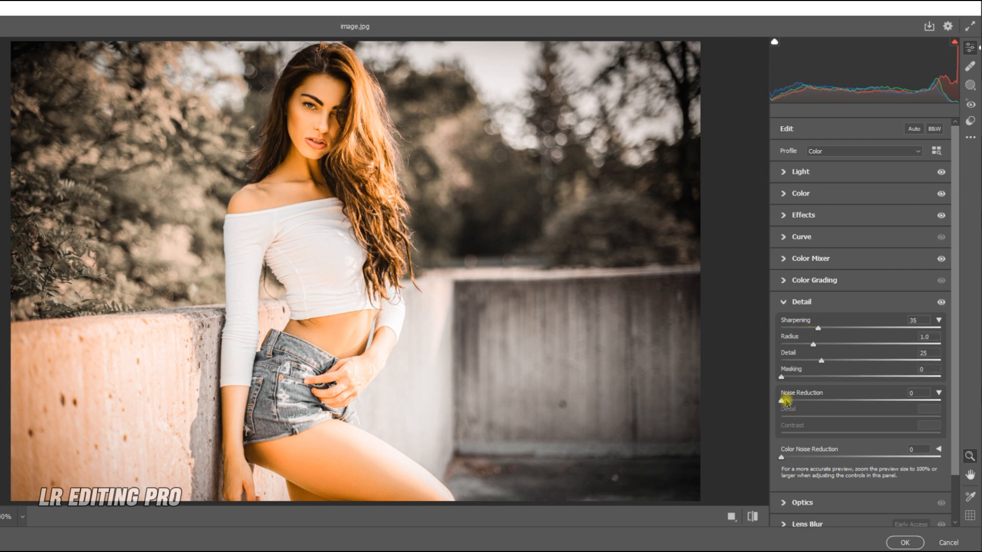
drag(785, 402, 815, 402)
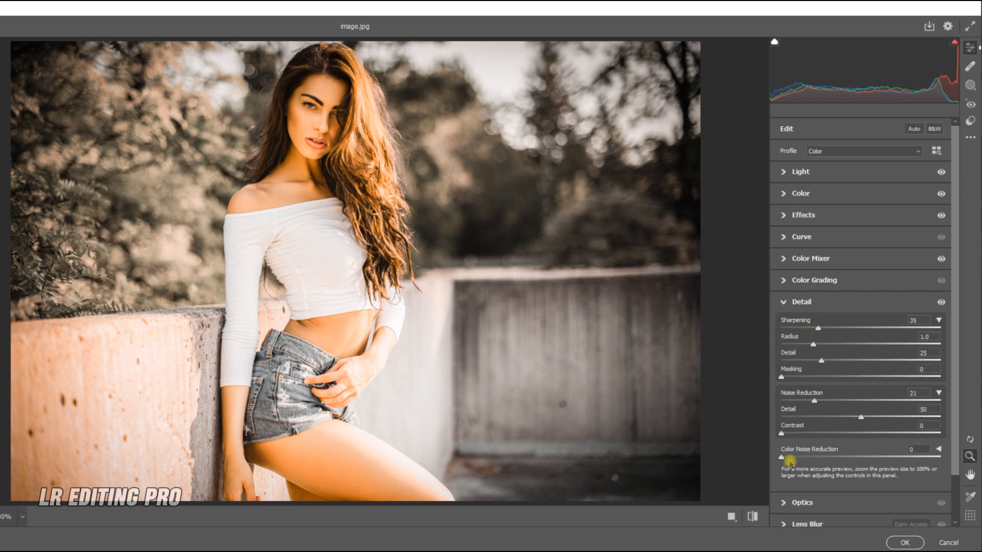
drag(783, 457, 805, 461)
Step: Use the Color Mixer's targeted adjustment tool on the hair to raise Oranges luminance to +24 and Yellows to +15
click(790, 194)
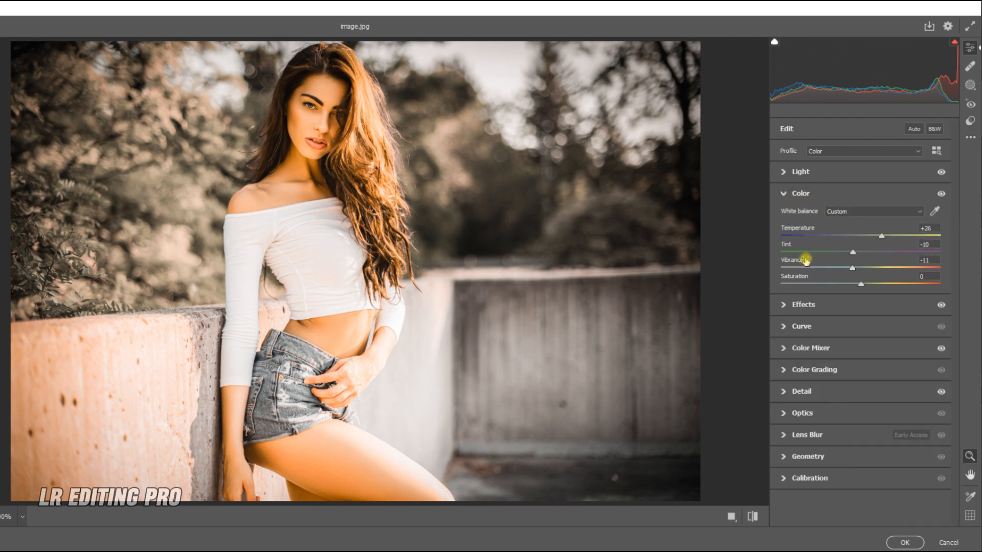
click(786, 351)
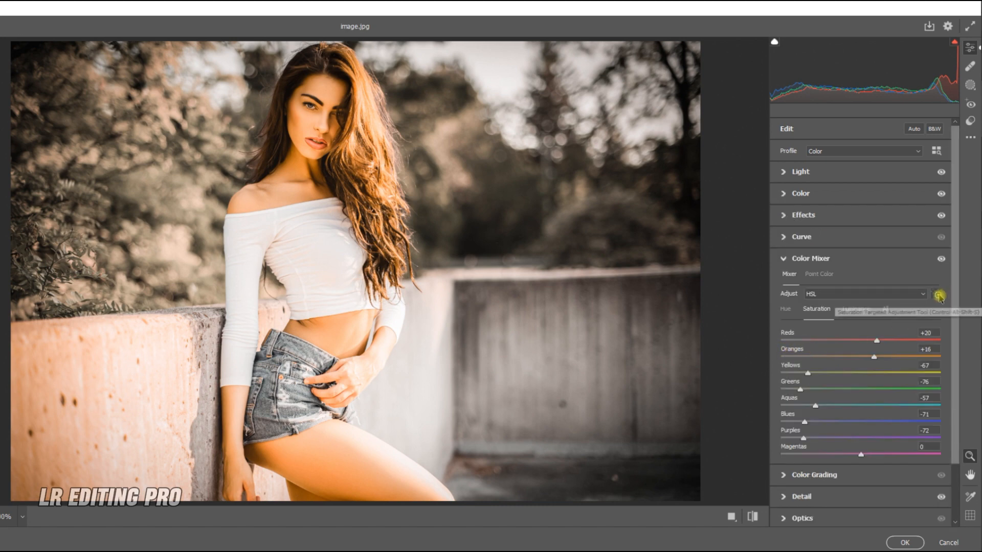
click(937, 295)
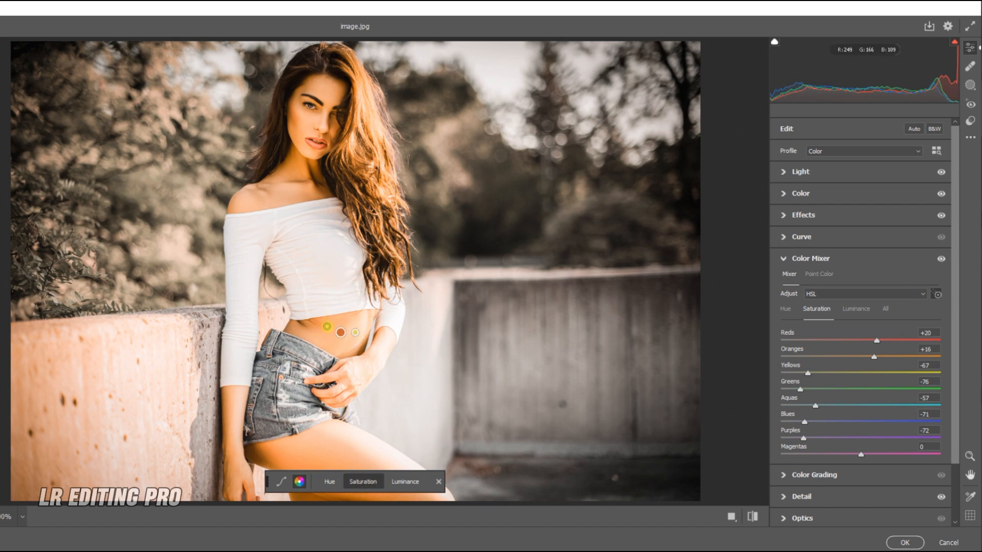
drag(339, 323, 339, 323)
click(406, 482)
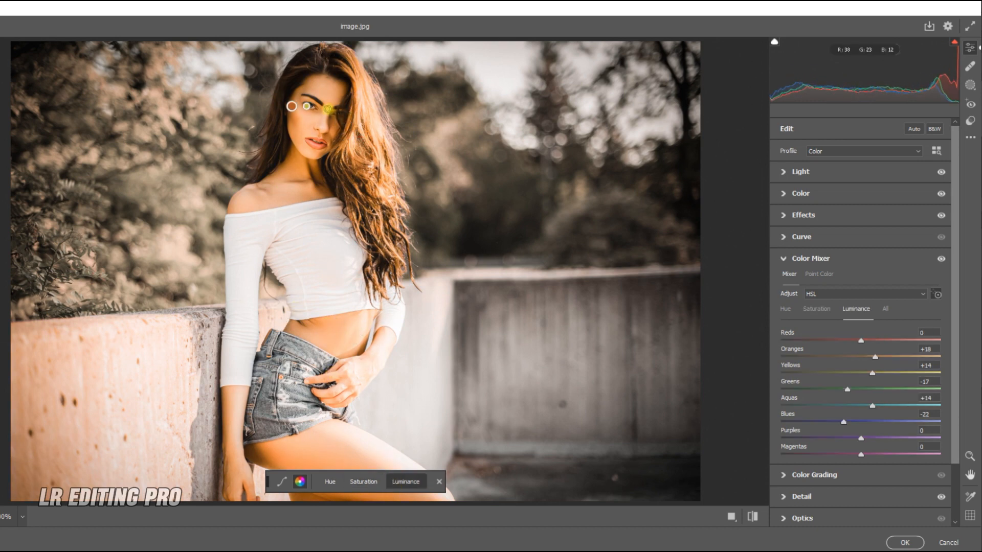
drag(345, 94, 345, 94)
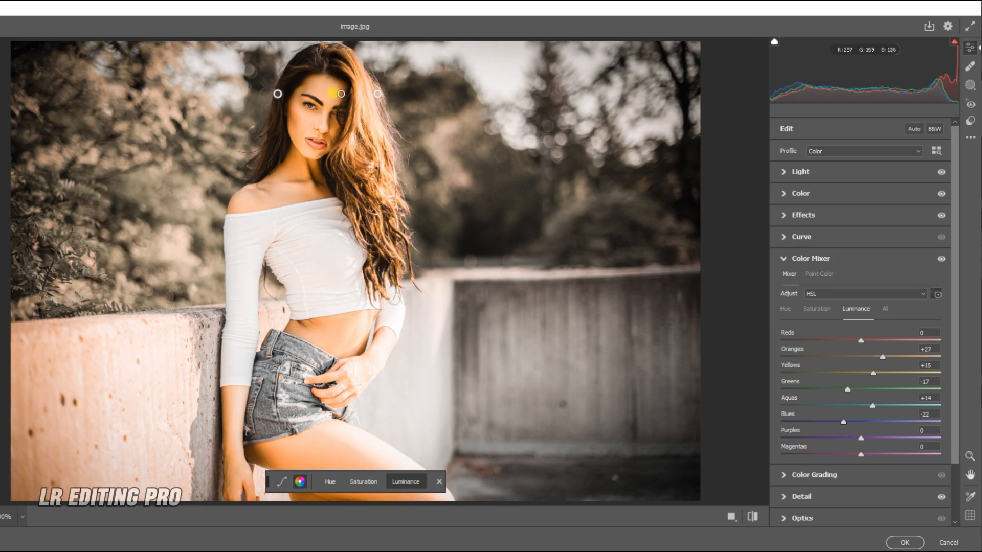
drag(332, 93, 333, 93)
click(438, 482)
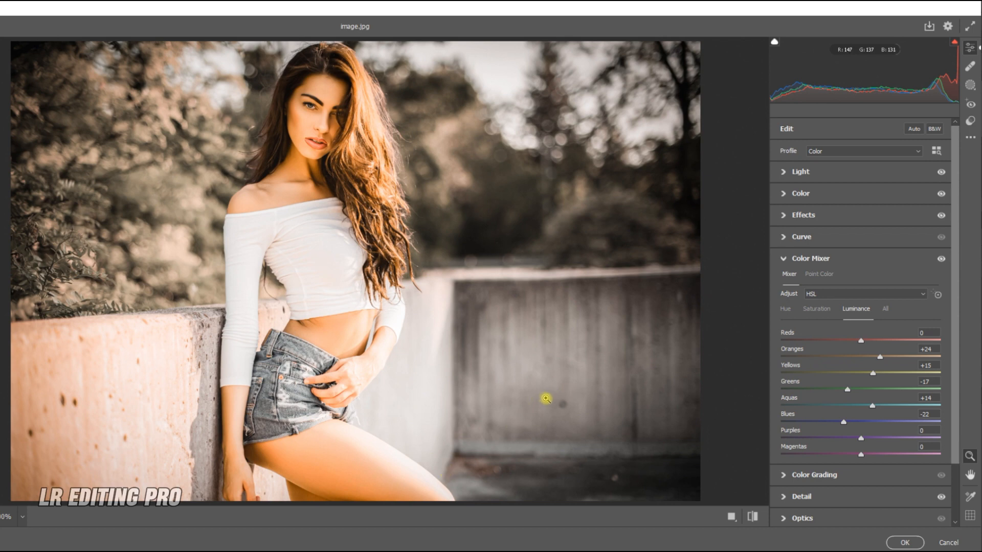
Step: Toggle between the original and edited views to compare the result
key(backslash)
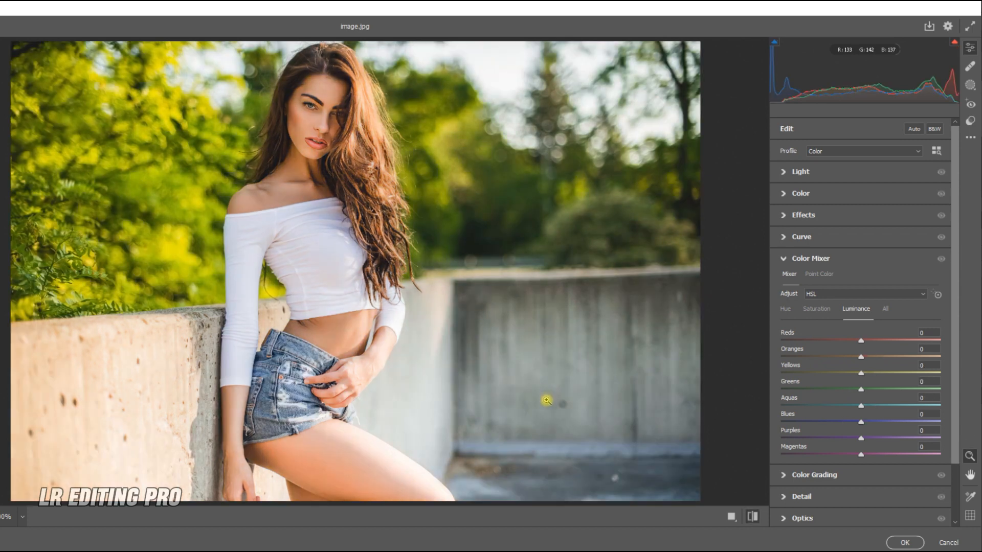
key(backslash)
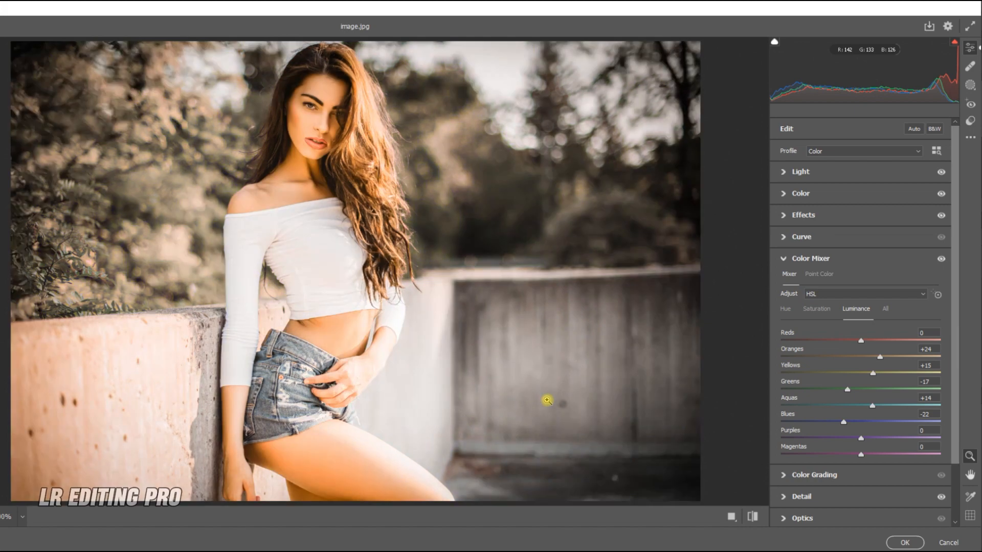
key(backslash)
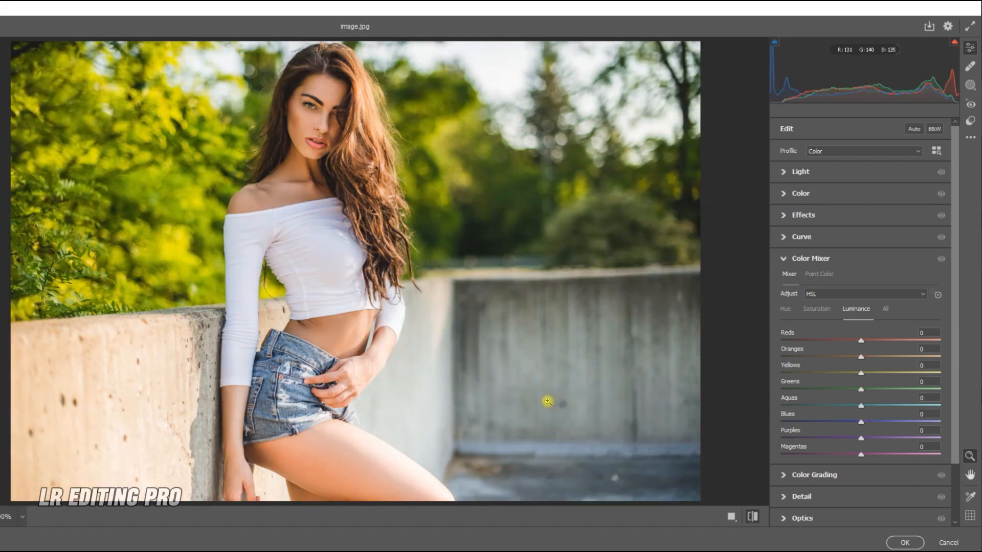
key(backslash)
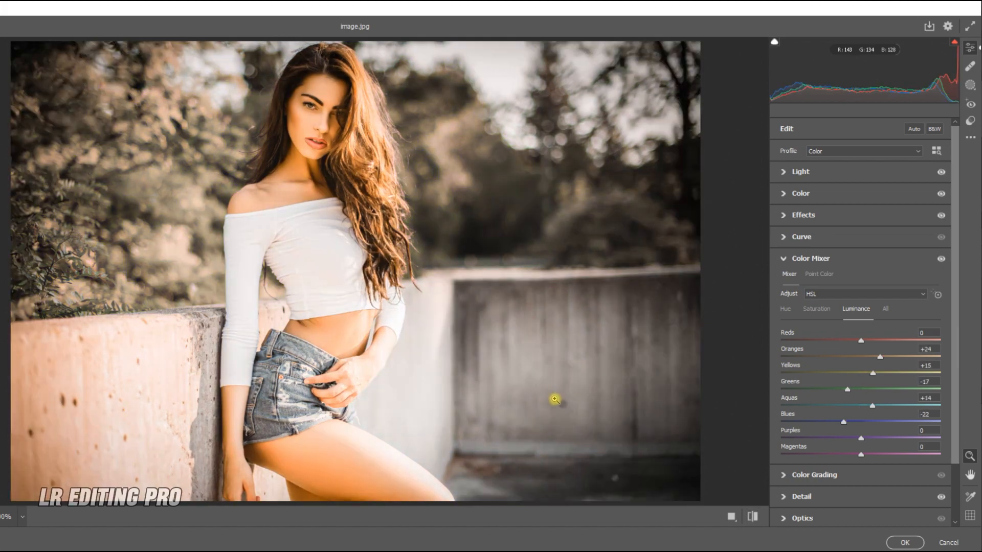